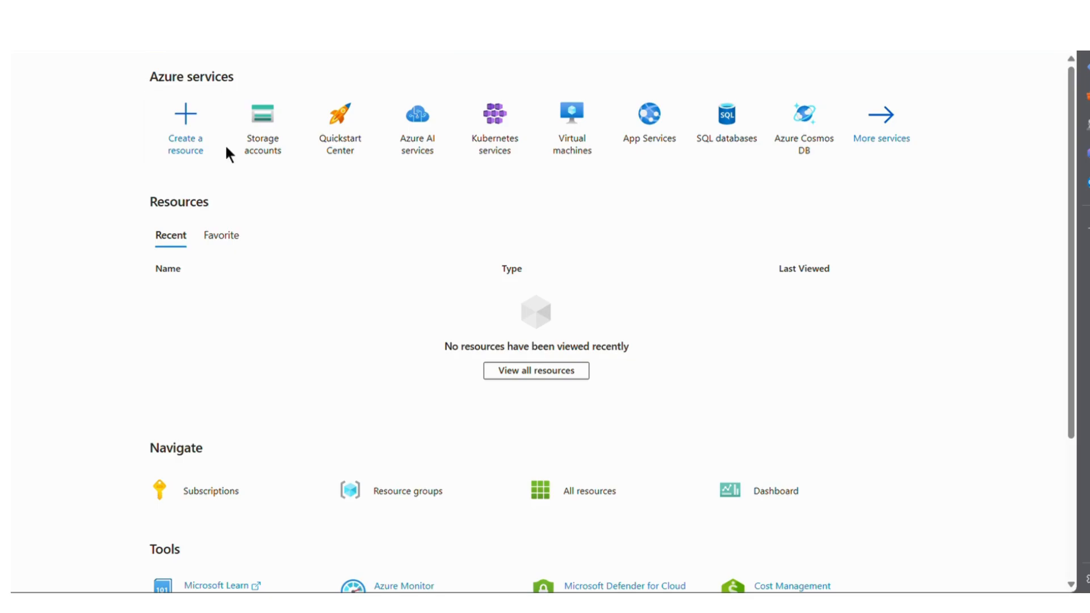
- Start creating a new storage account from the Storage accounts list
mouse_move(258, 151)
mouse_move(287, 130)
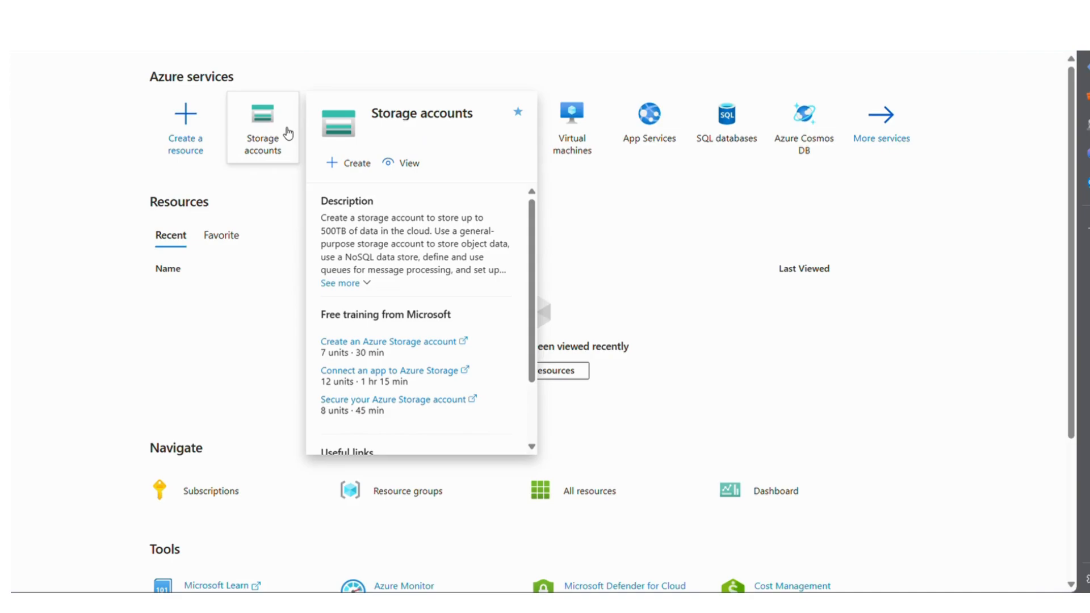
left_click(286, 132)
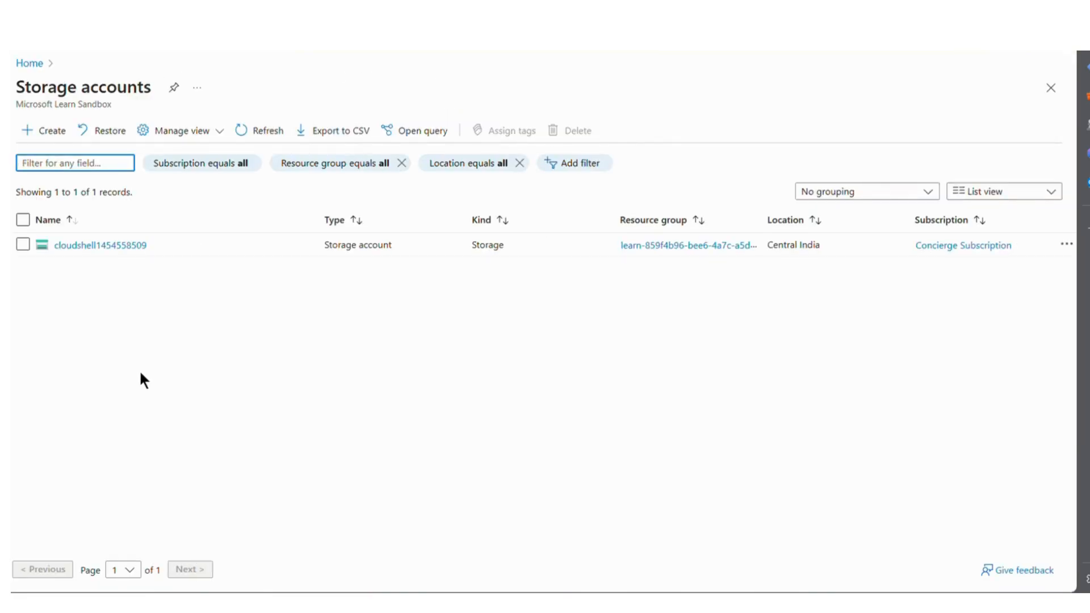
left_click(62, 139)
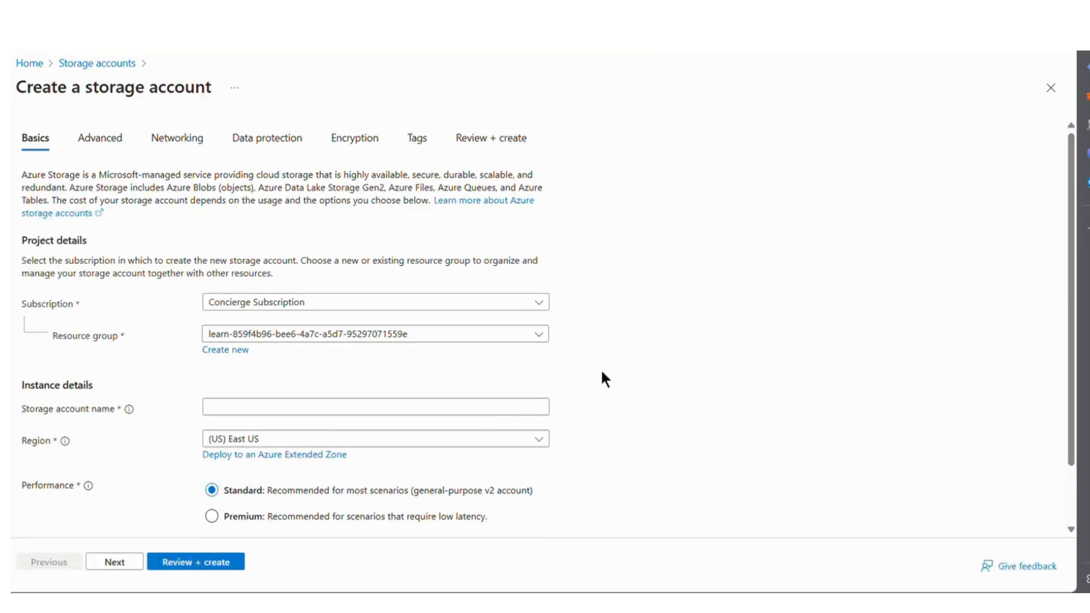
- Name the new storage account storagedemotestaz, keeping the existing resource group and the East US region
left_click(233, 354)
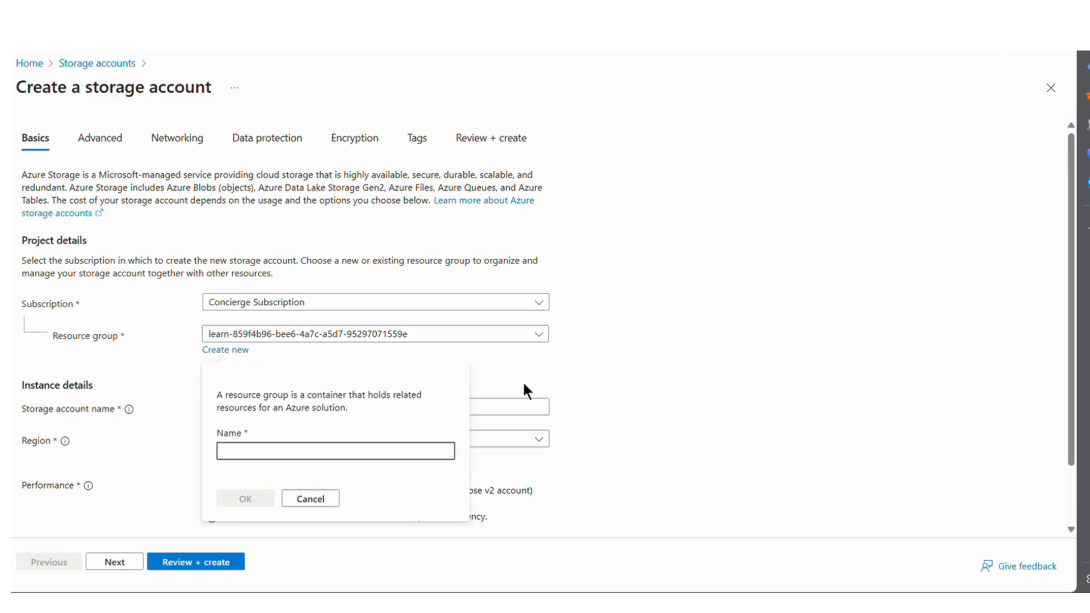
left_click(778, 420)
scroll(778, 420, "down", 2)
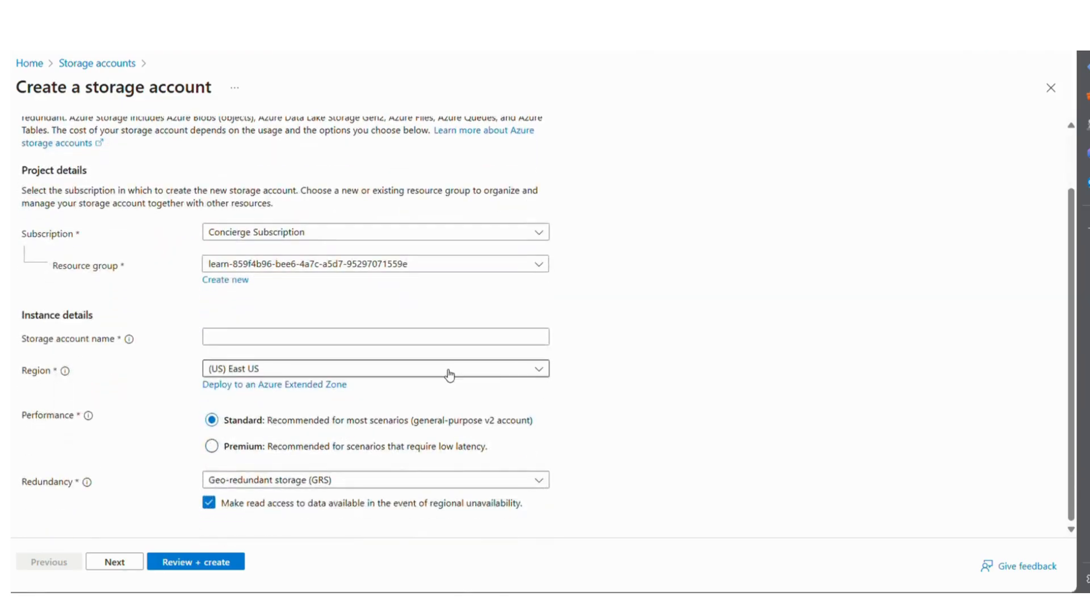
left_click(382, 346)
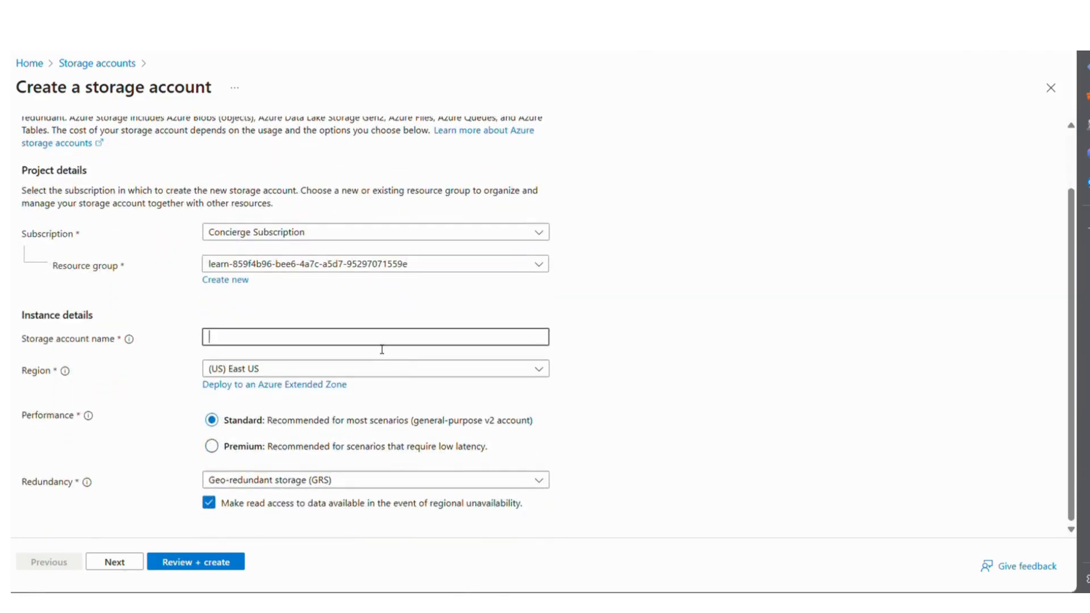
left_click(294, 369)
left_click(646, 338)
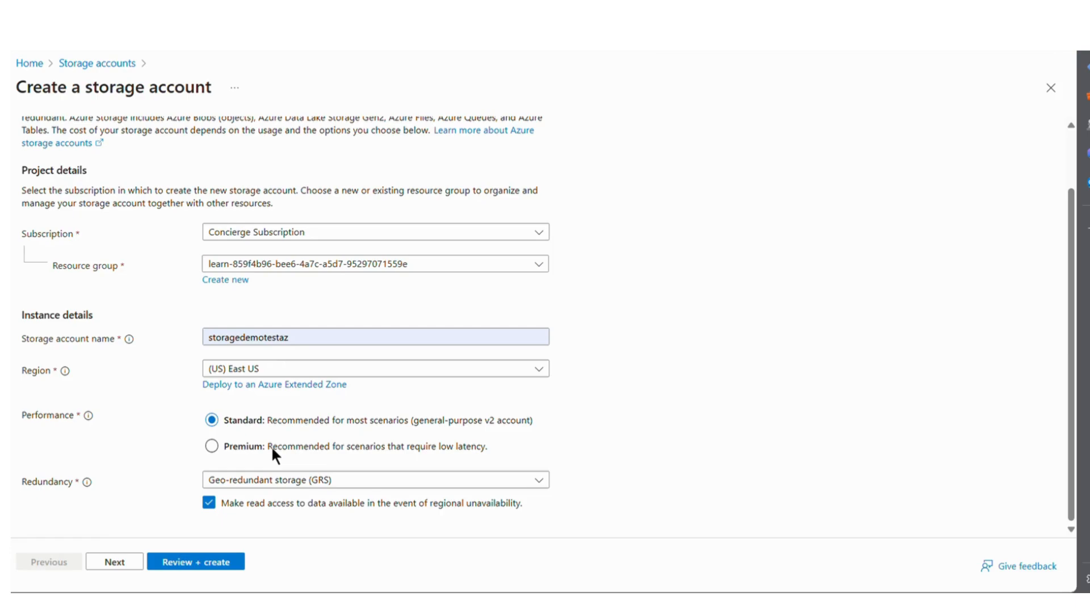
- Set the storage account's redundancy to Locally-redundant storage (LRS)
left_click(289, 480)
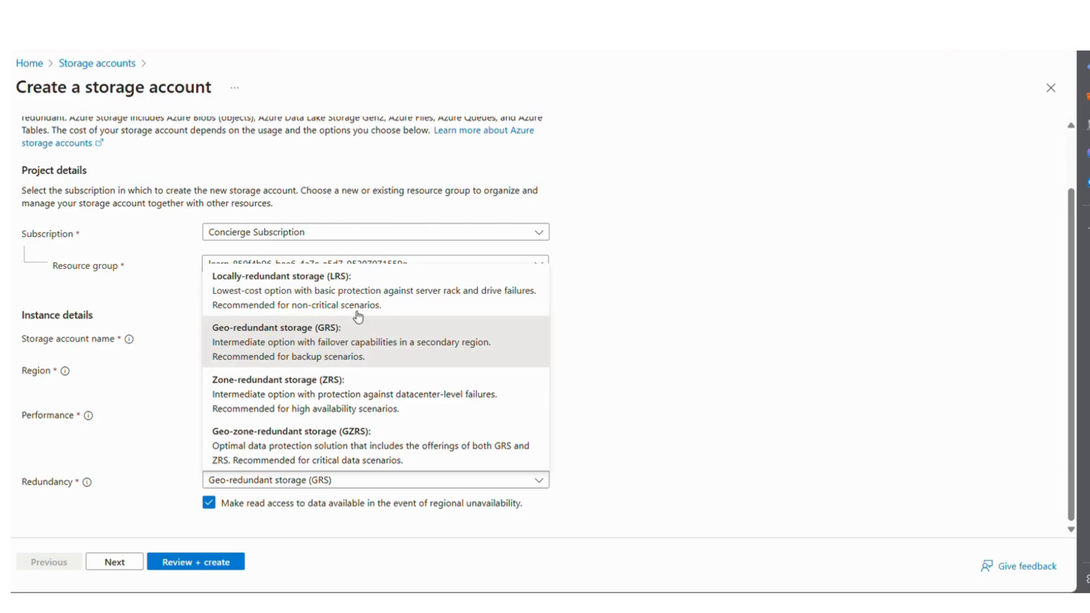
left_click(360, 281)
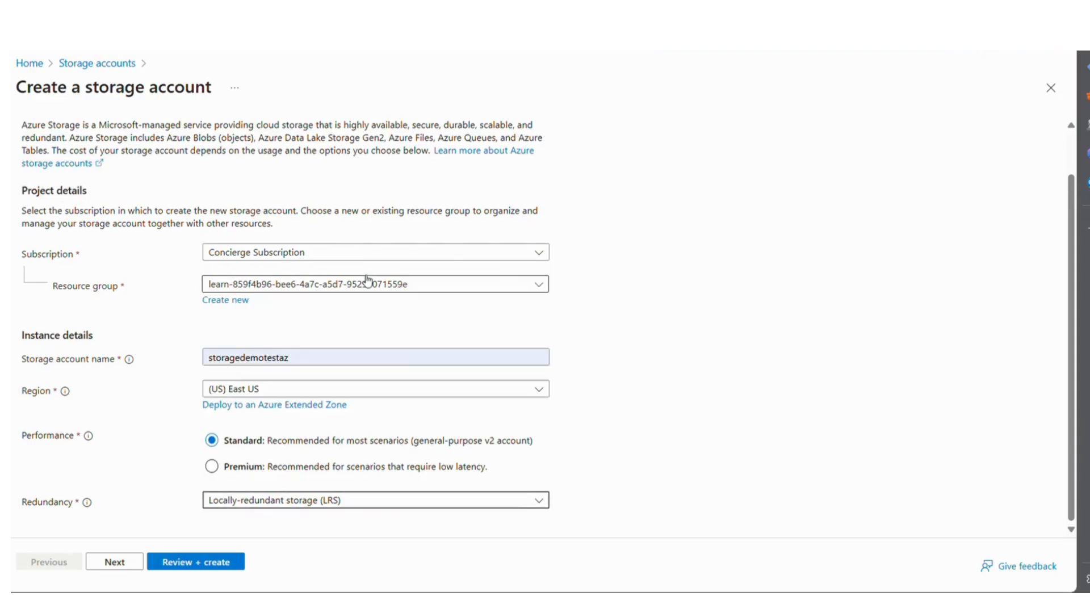
left_click(418, 502)
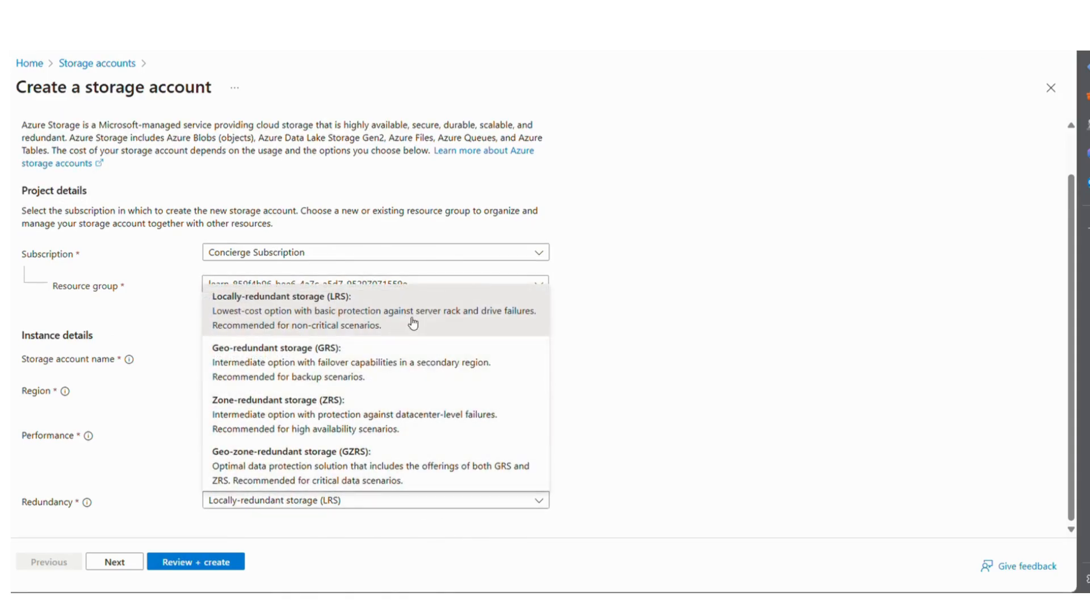
left_click(694, 386)
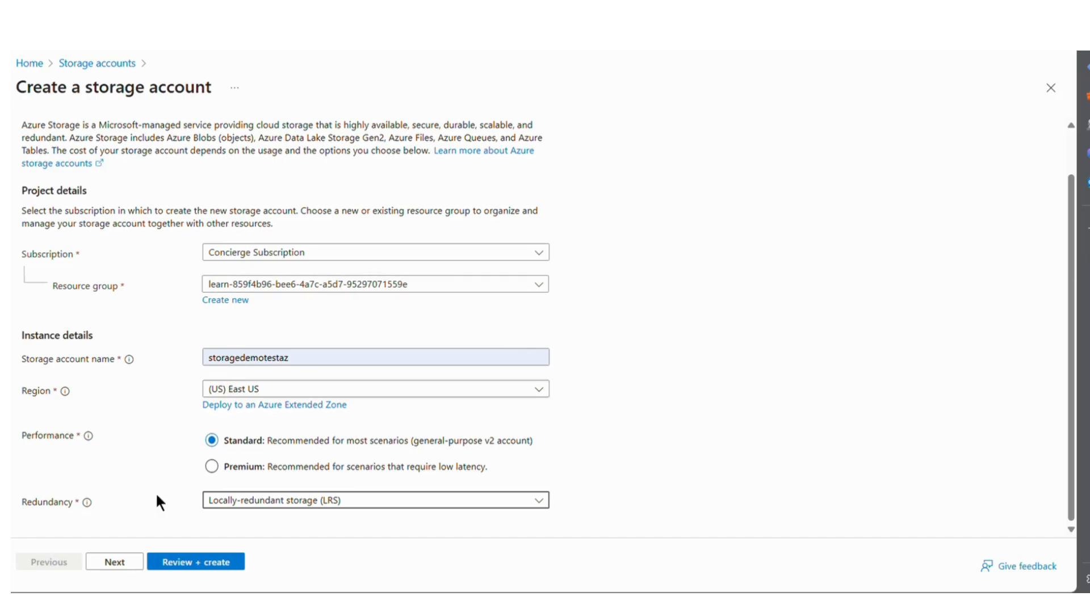
- Go through the advanced, networking and data protection settings of the new storage account, keeping their defaults
left_click(115, 561)
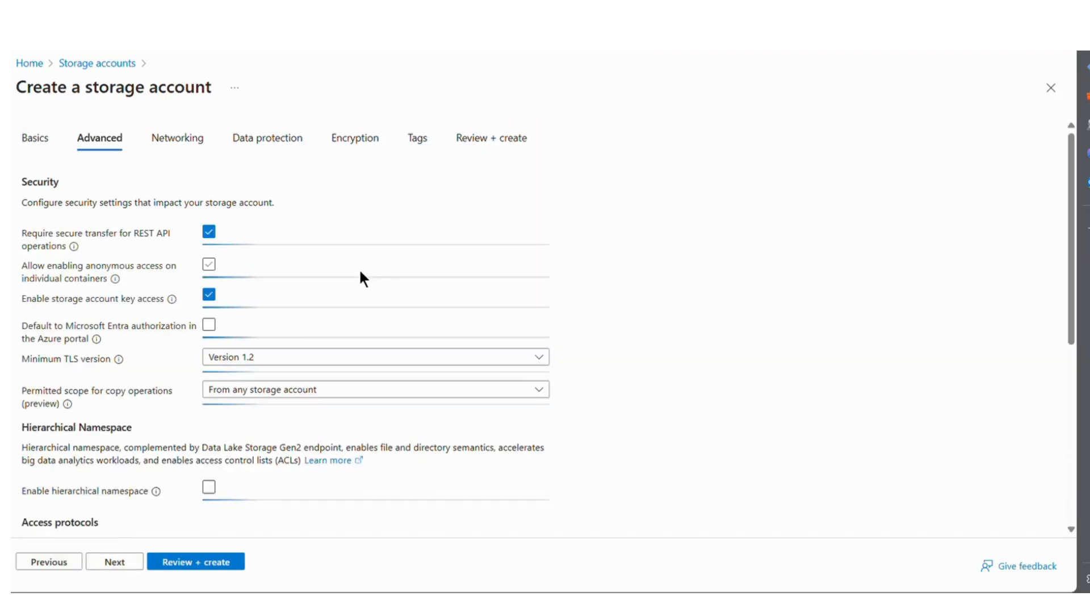
scroll(329, 396, "down", 5)
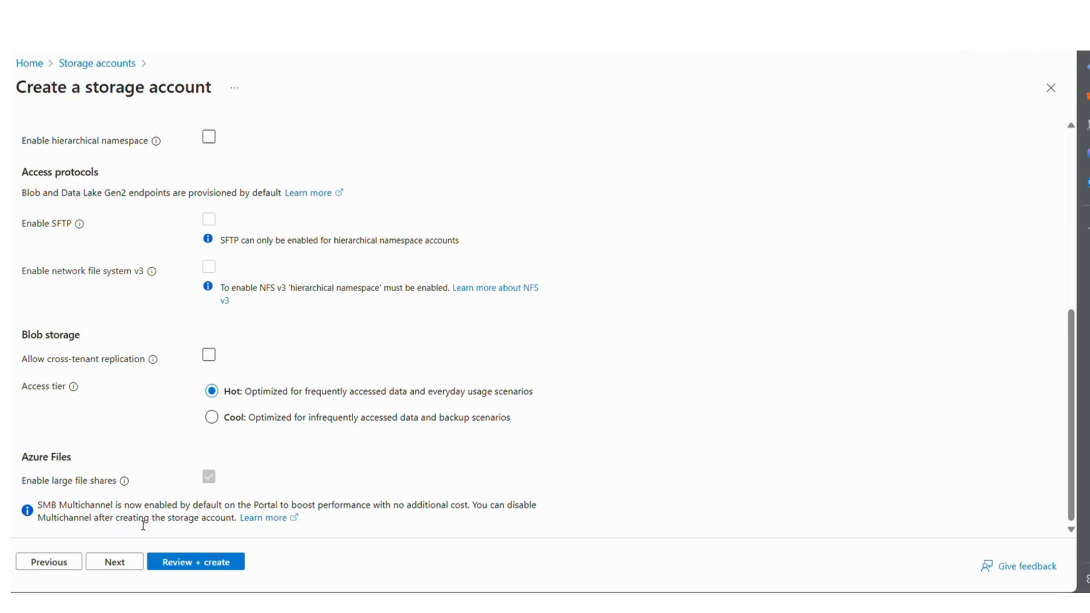
left_click(121, 562)
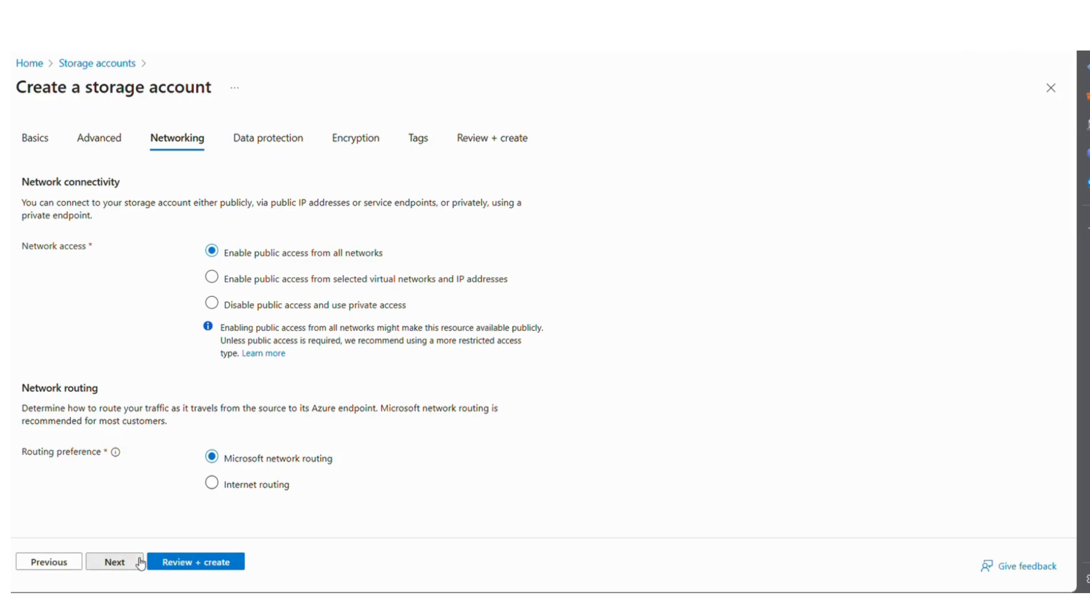
left_click(115, 562)
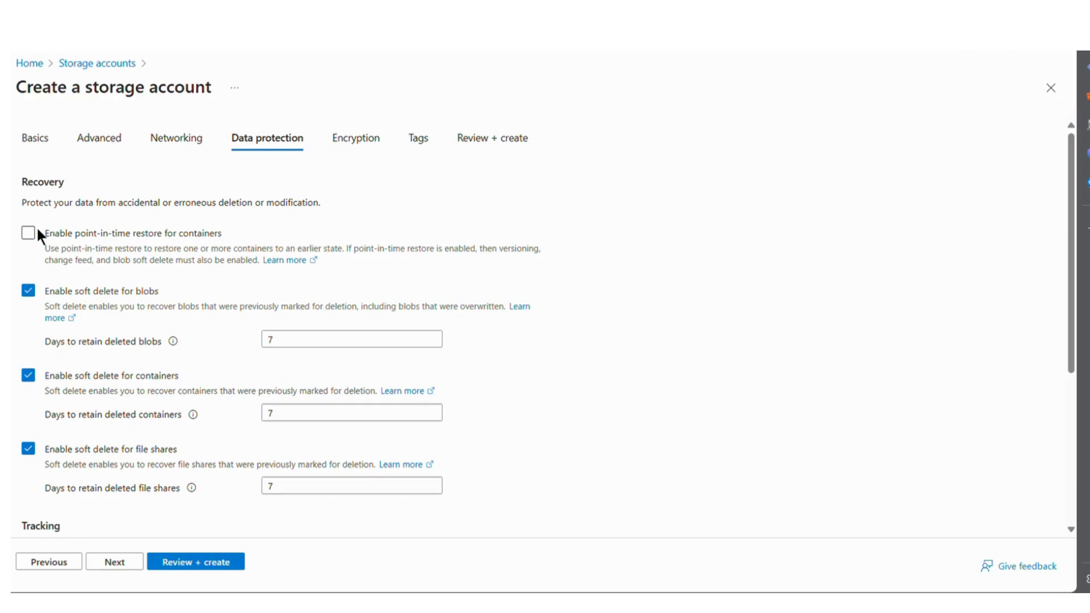
scroll(156, 366, "down", 2)
scroll(156, 365, "down", 2)
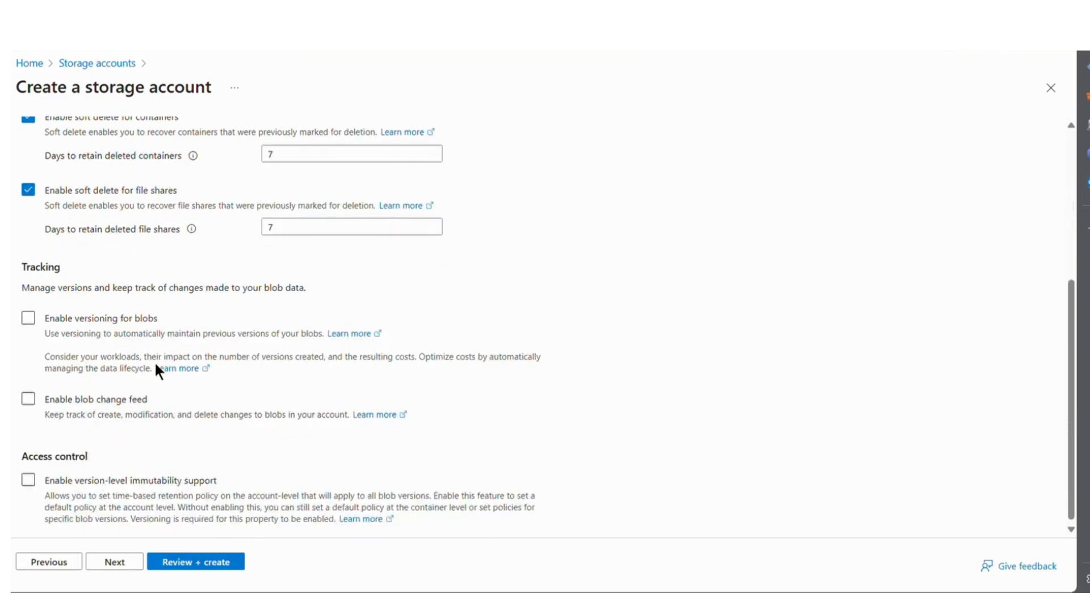
- Review and create the storage account, and open the deployed resource, dismissing the service menu tip
left_click(177, 562)
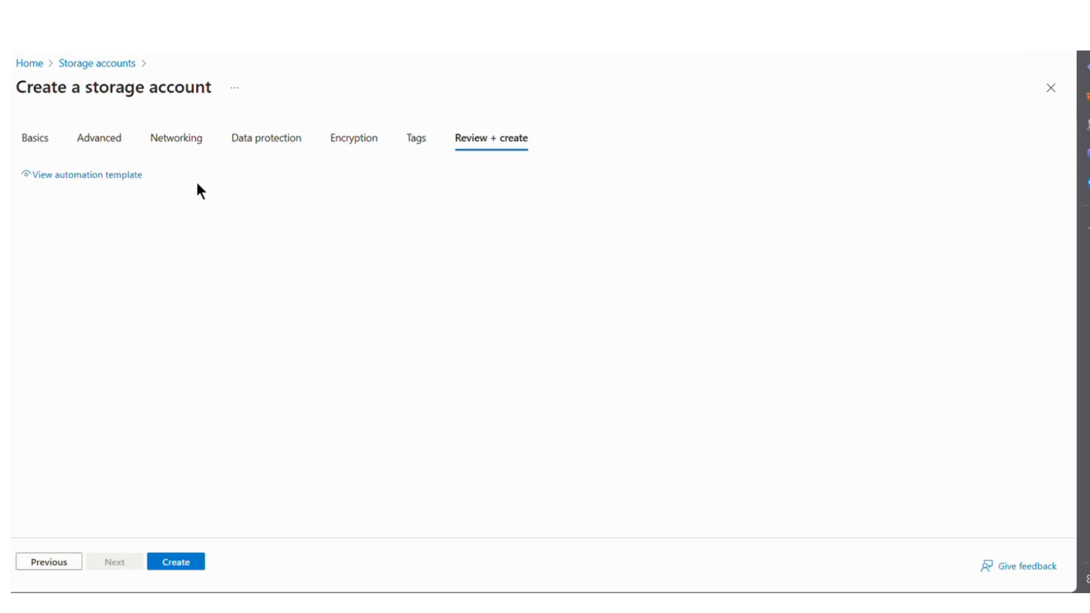
scroll(233, 372, "down", 2)
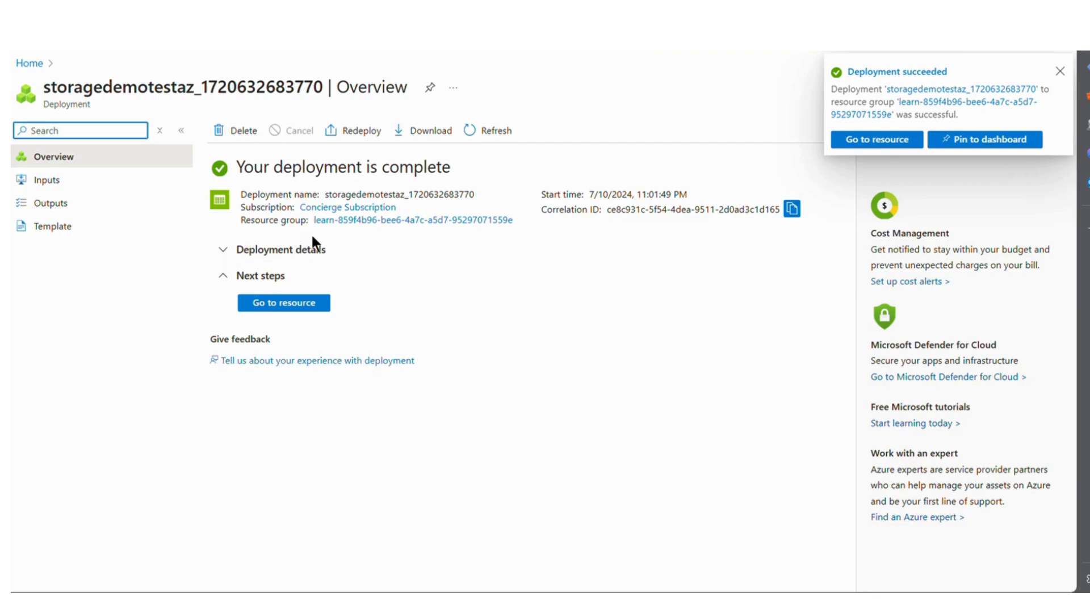
left_click(308, 304)
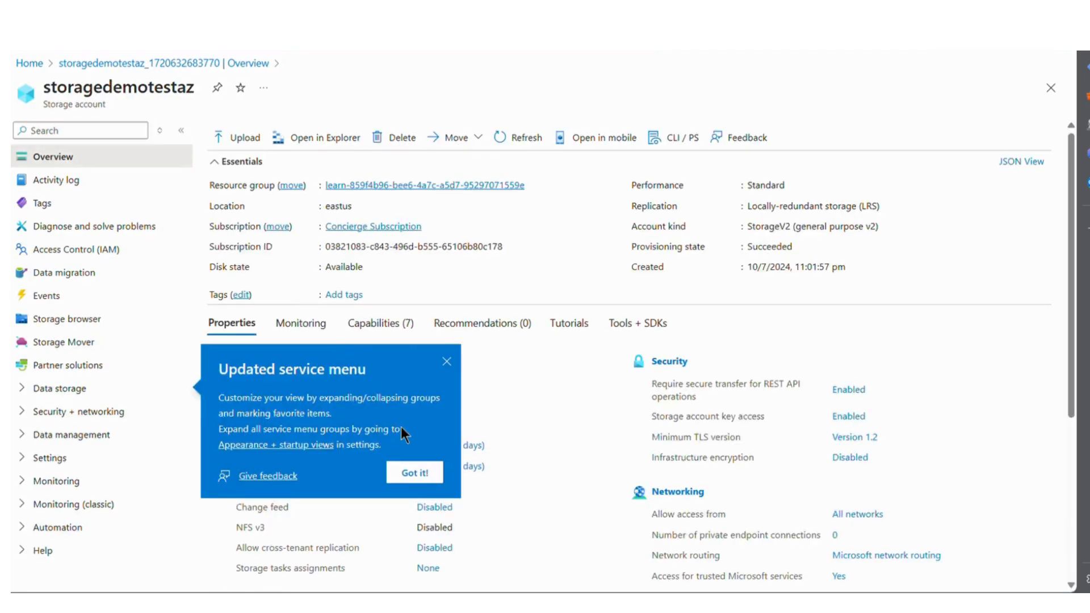
left_click(413, 473)
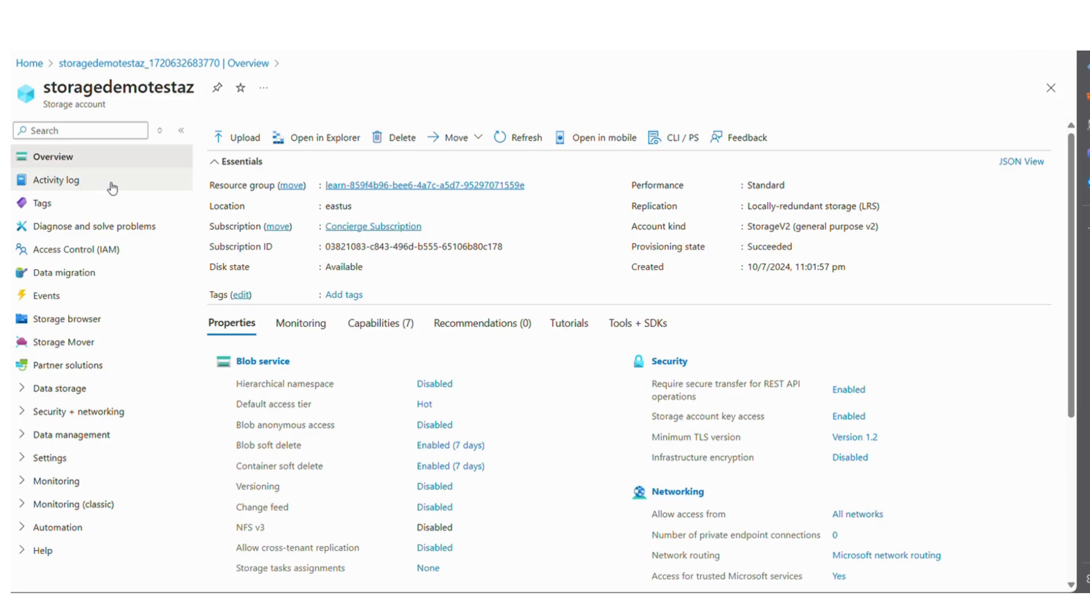
- Look through the storage account's activity log, problem diagnosis, containers, file shares, queues and tables pages
left_click(77, 190)
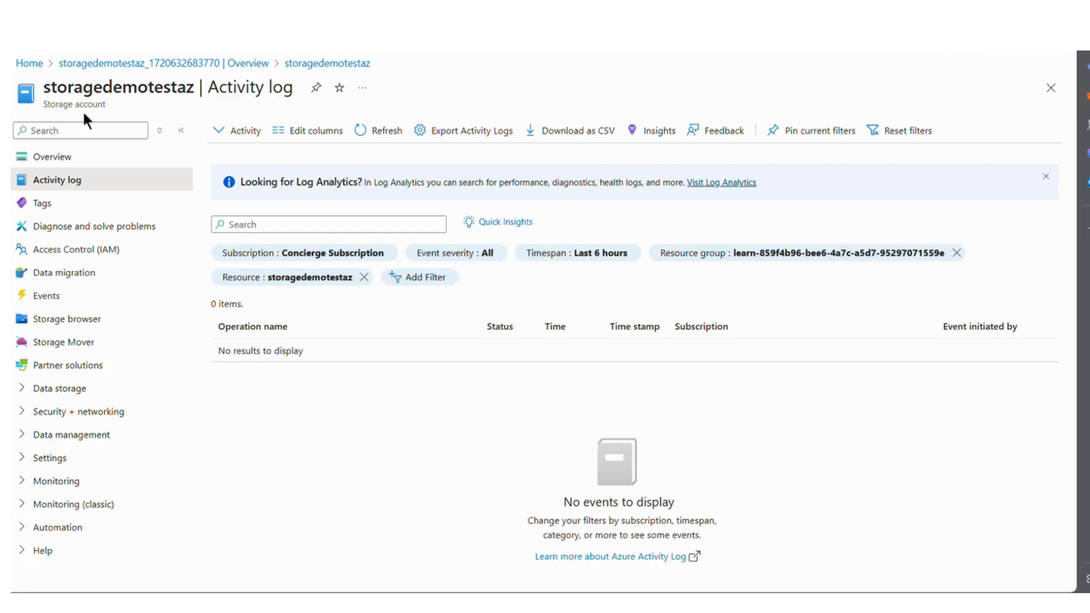
left_click(91, 233)
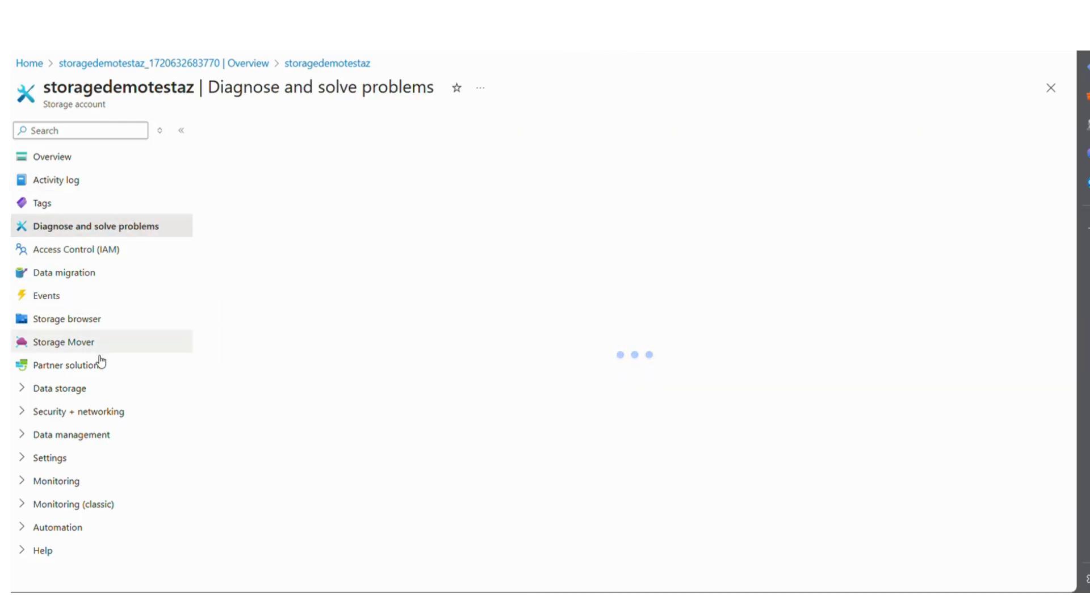
left_click(51, 395)
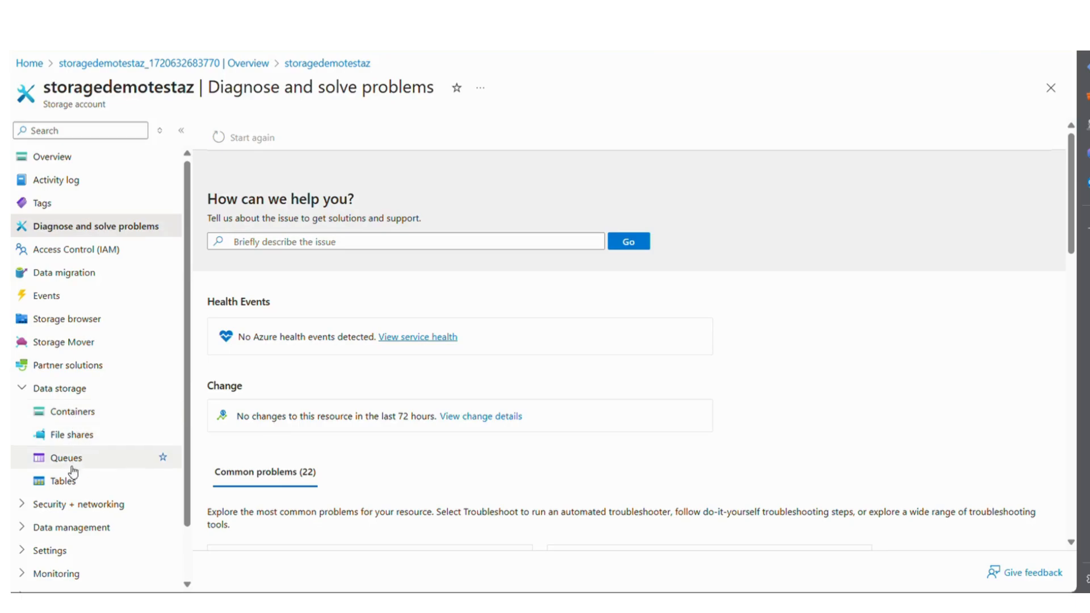
left_click(93, 423)
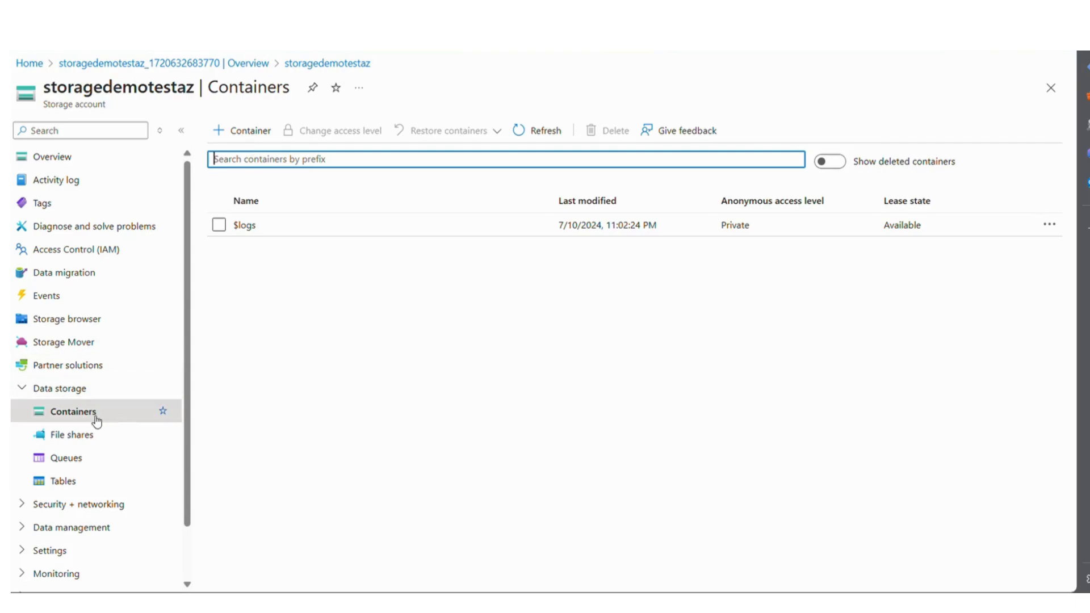
left_click(82, 434)
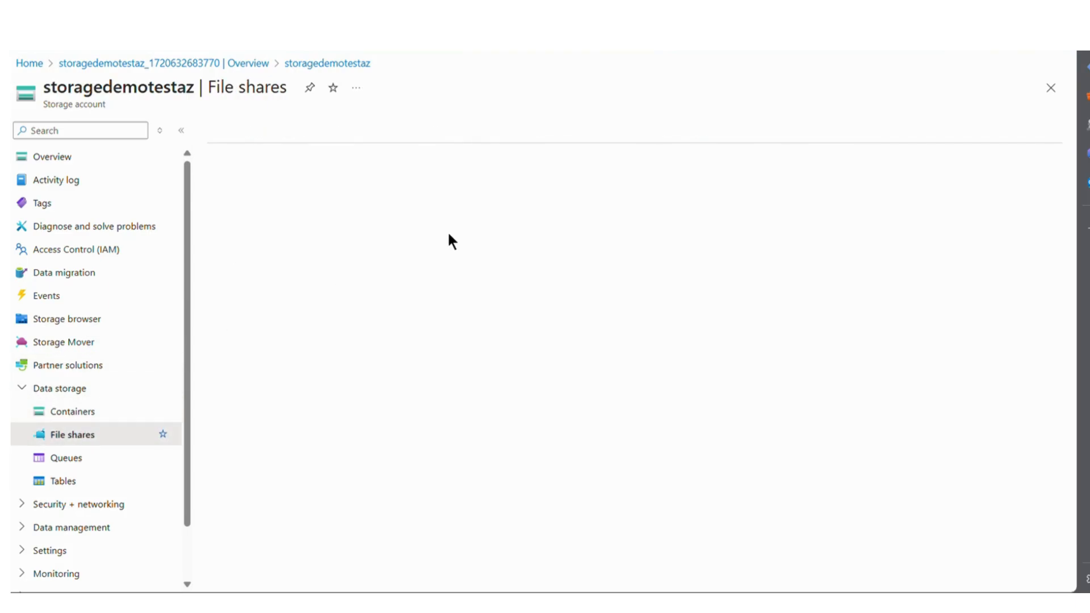
left_click(82, 466)
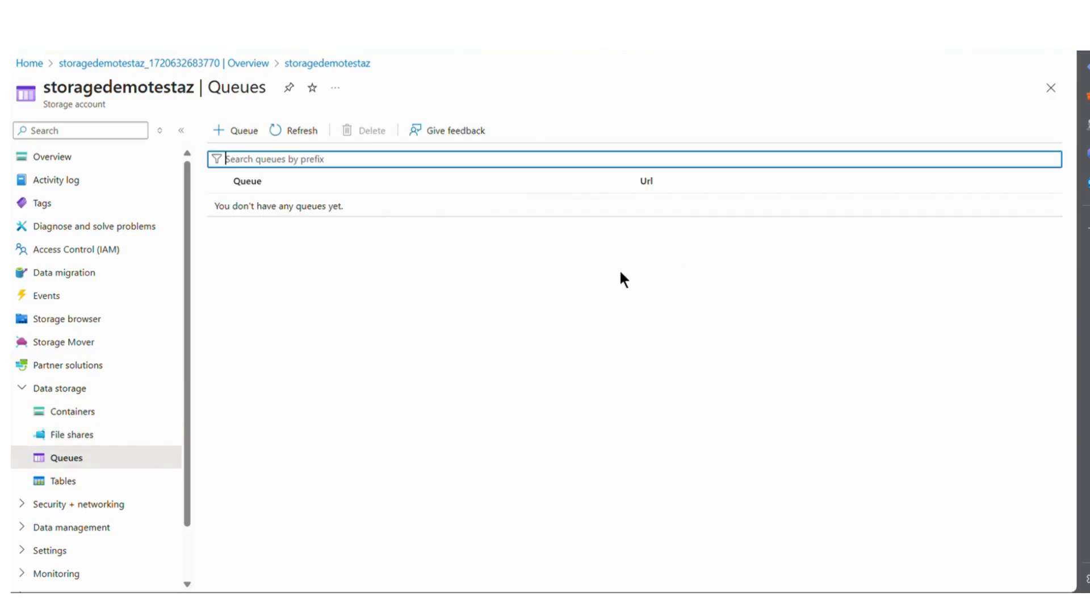
left_click(69, 481)
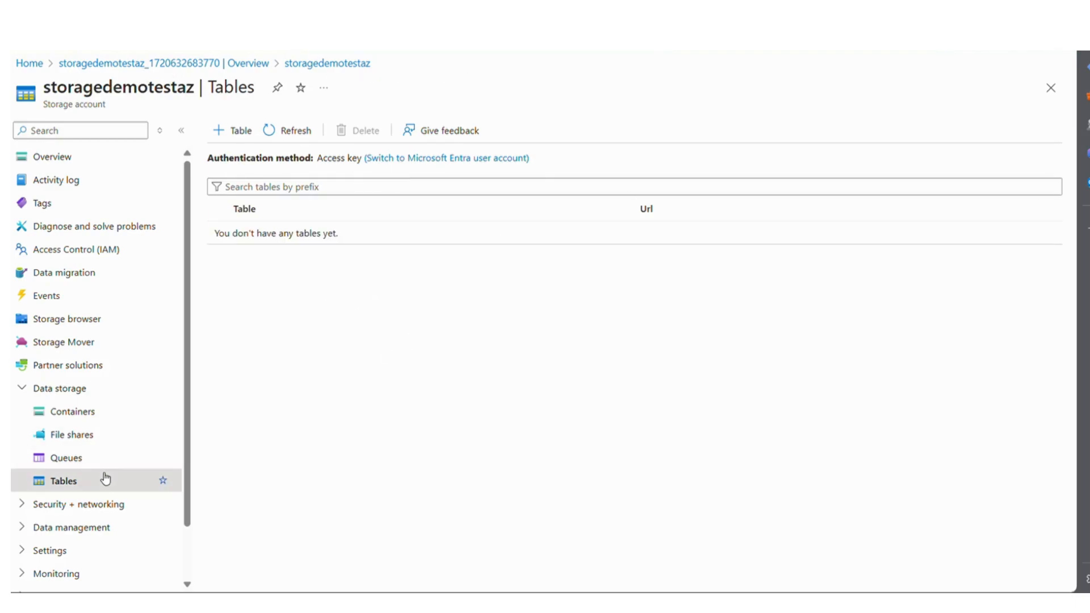
- Examine which options the storage account offers for security and networking, data management and settings
scroll(104, 470, "down", 1)
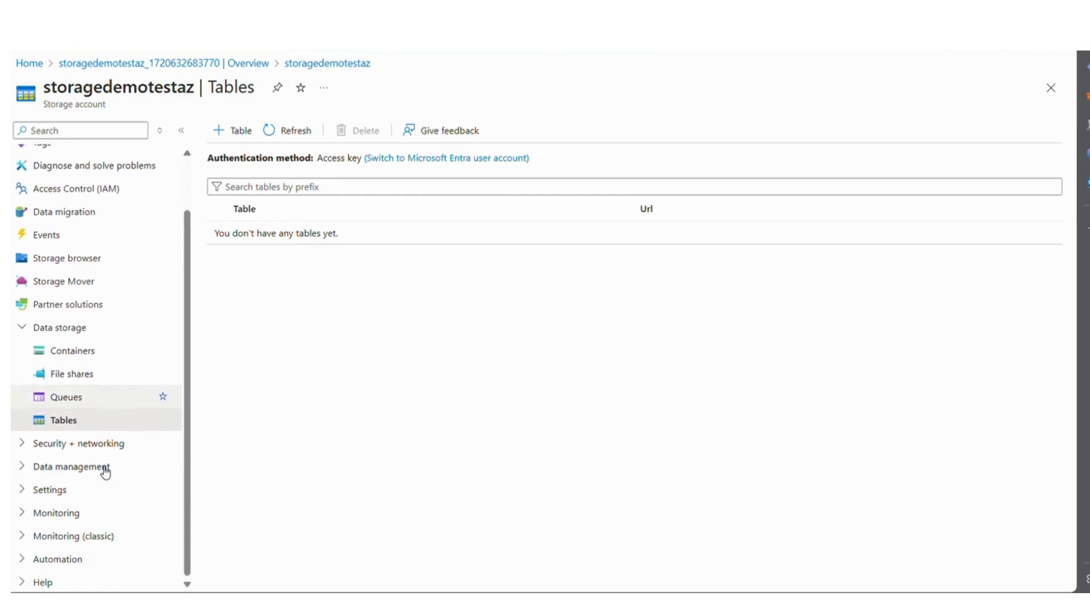
left_click(53, 448)
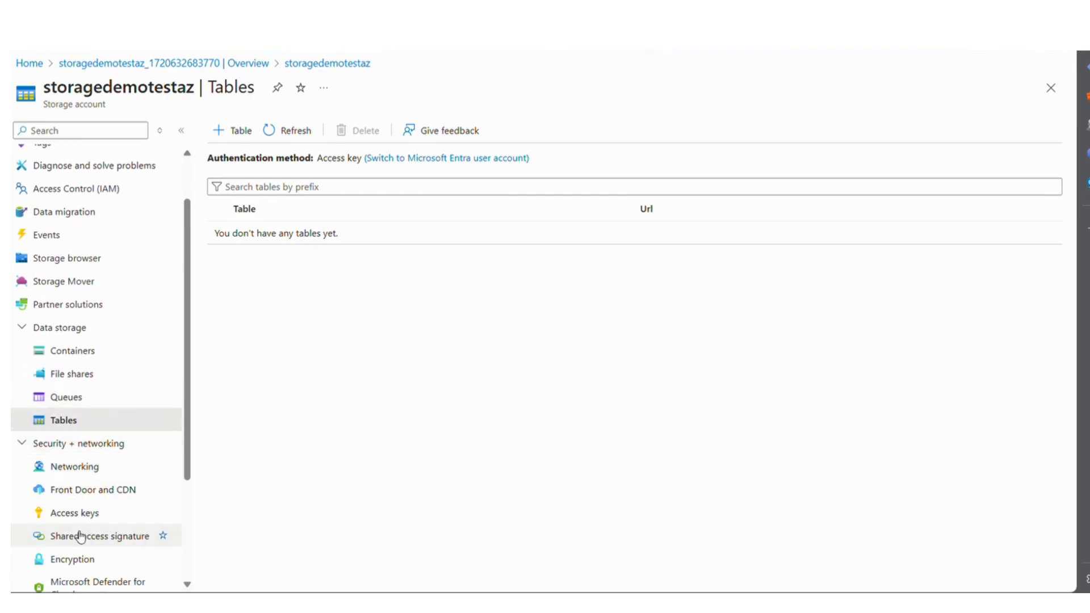
scroll(85, 534, "down", 2)
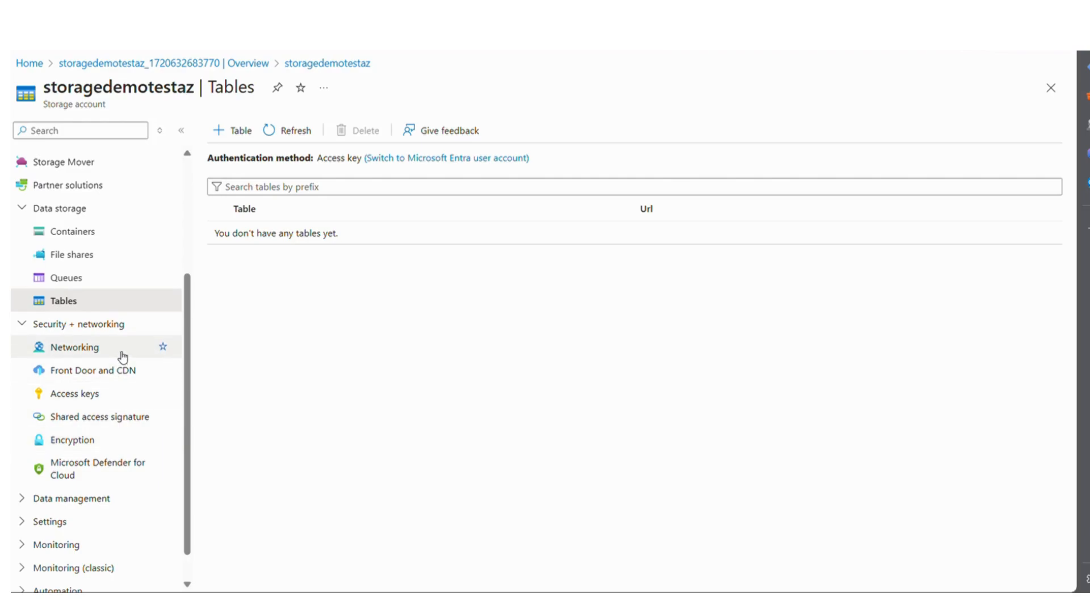
scroll(107, 418, "down", 1)
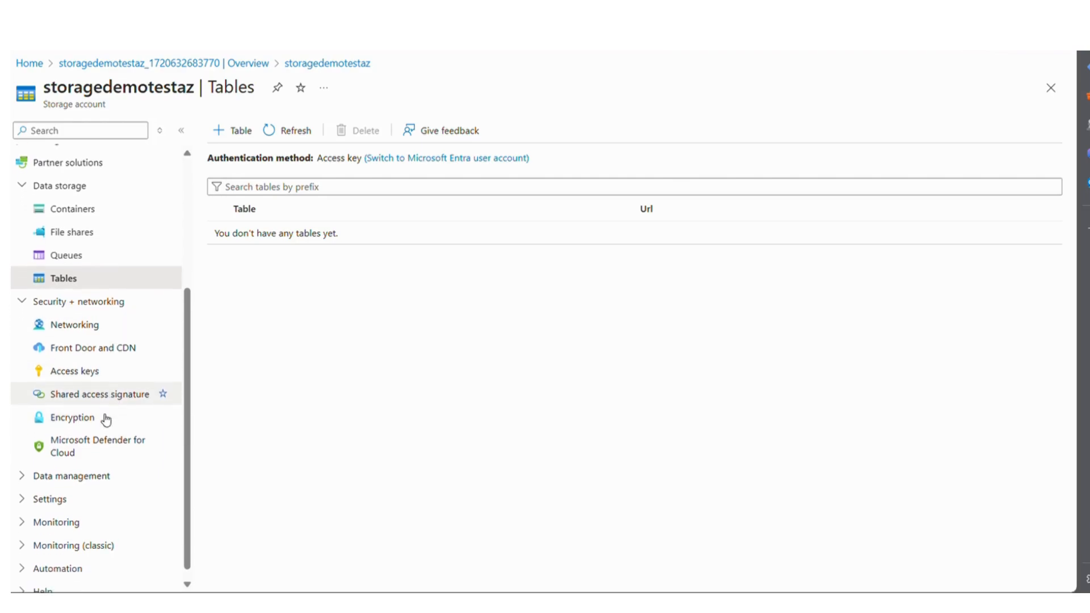
left_click(78, 480)
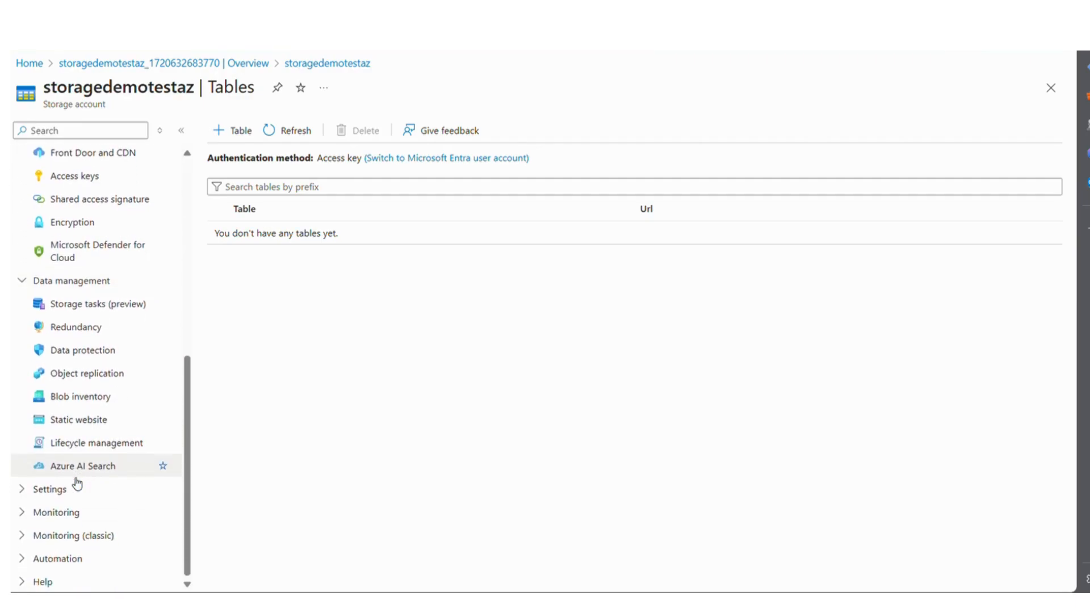
left_click(76, 492)
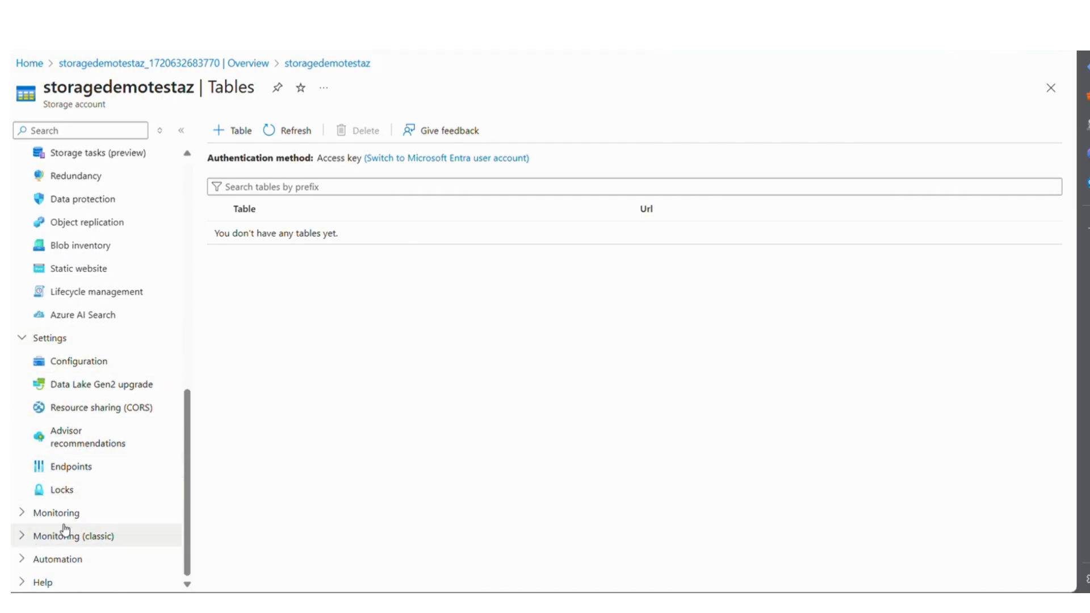
scroll(69, 550, "up", 7)
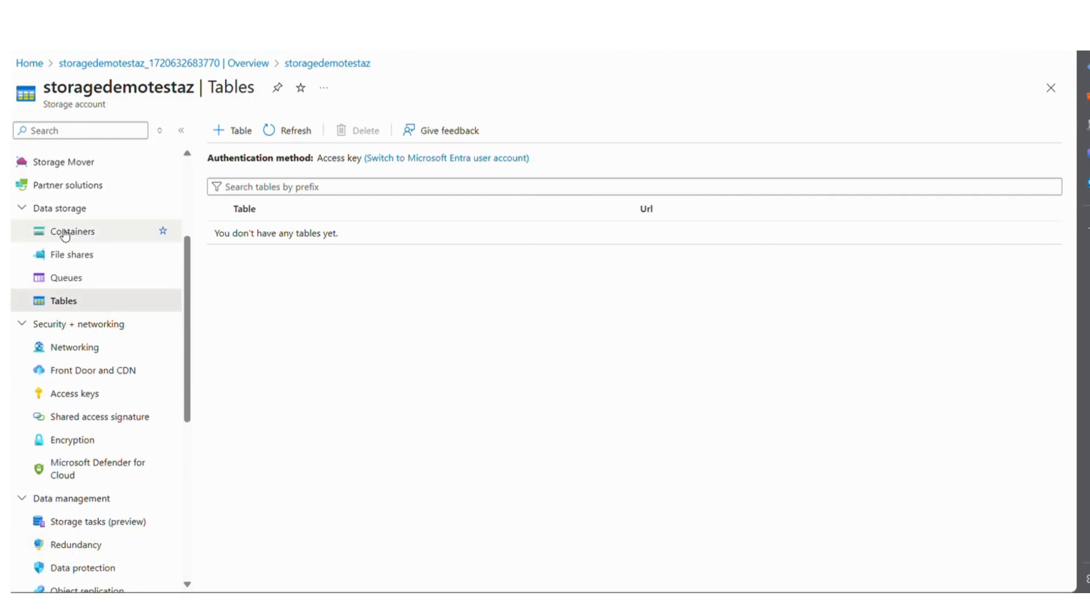
scroll(66, 233, "up", 3)
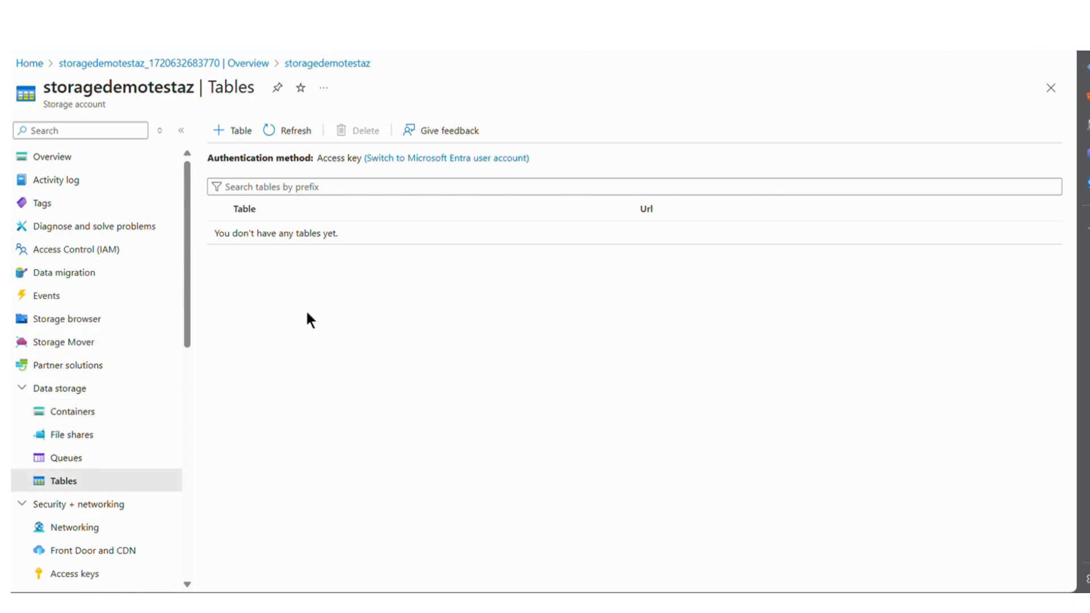